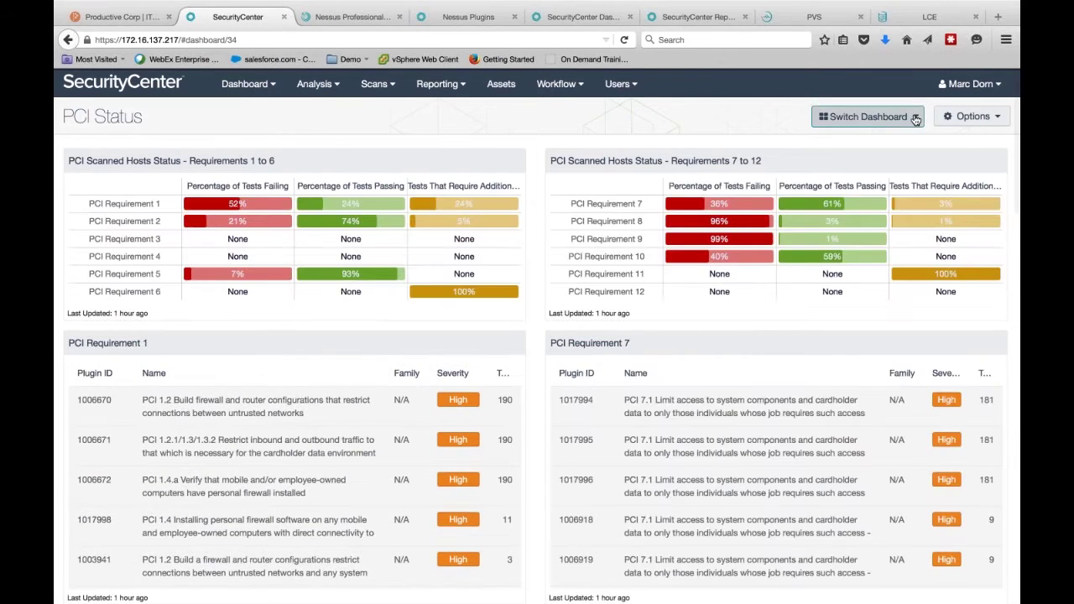
# Switch from PCI Status to the Risk Overview dashboard, then reopen the dashboard list.
pyautogui.click(915, 119)
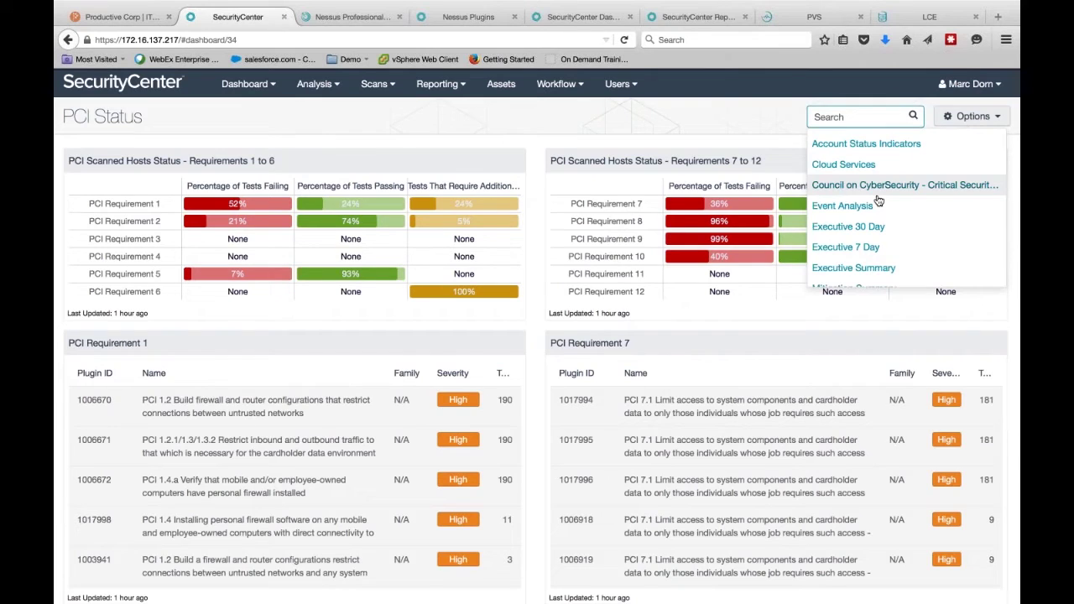
pyautogui.scroll(-3, 877, 201)
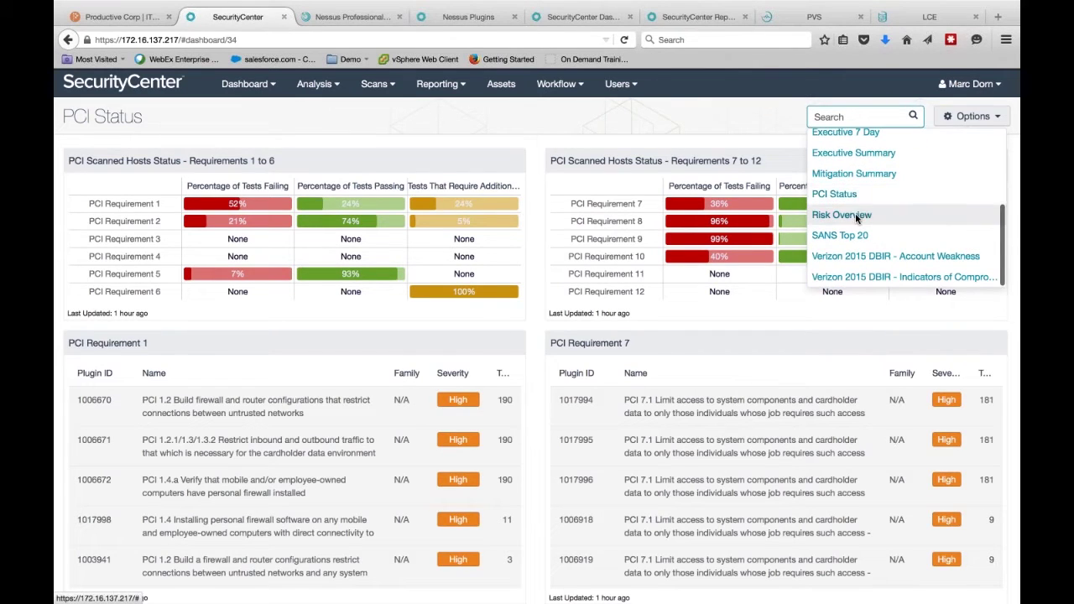
pyautogui.click(857, 216)
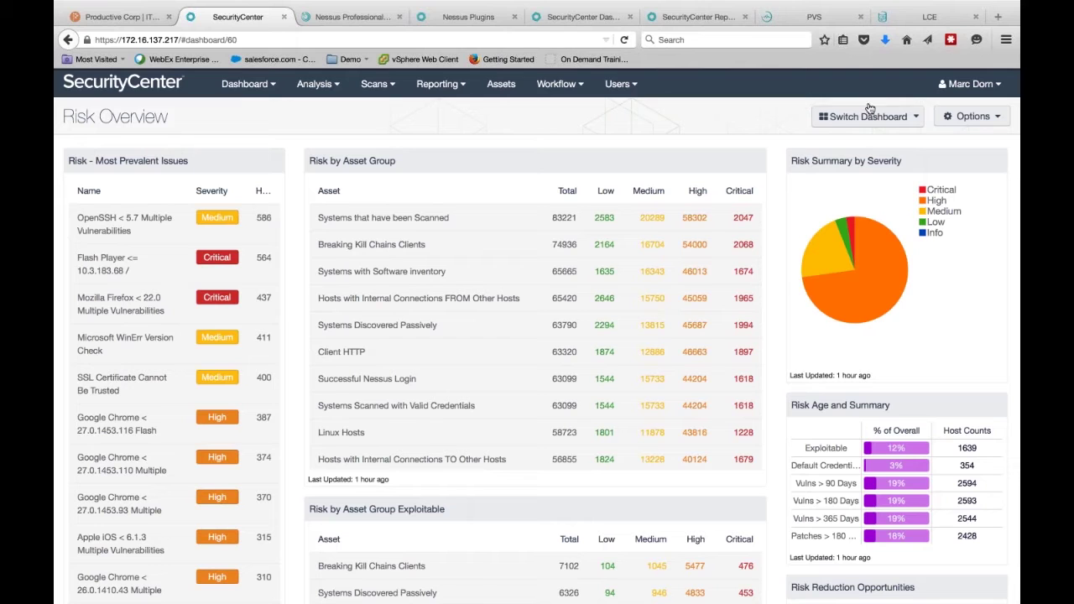
pyautogui.click(918, 116)
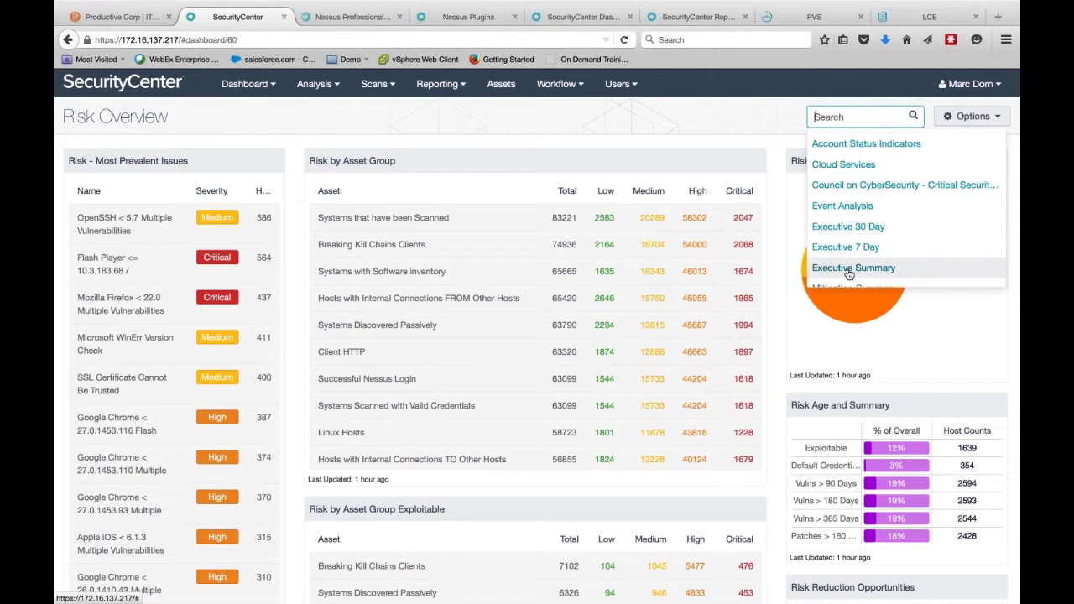
# Choose the Executive Summary dashboard from the dashboard list.
pyautogui.click(849, 269)
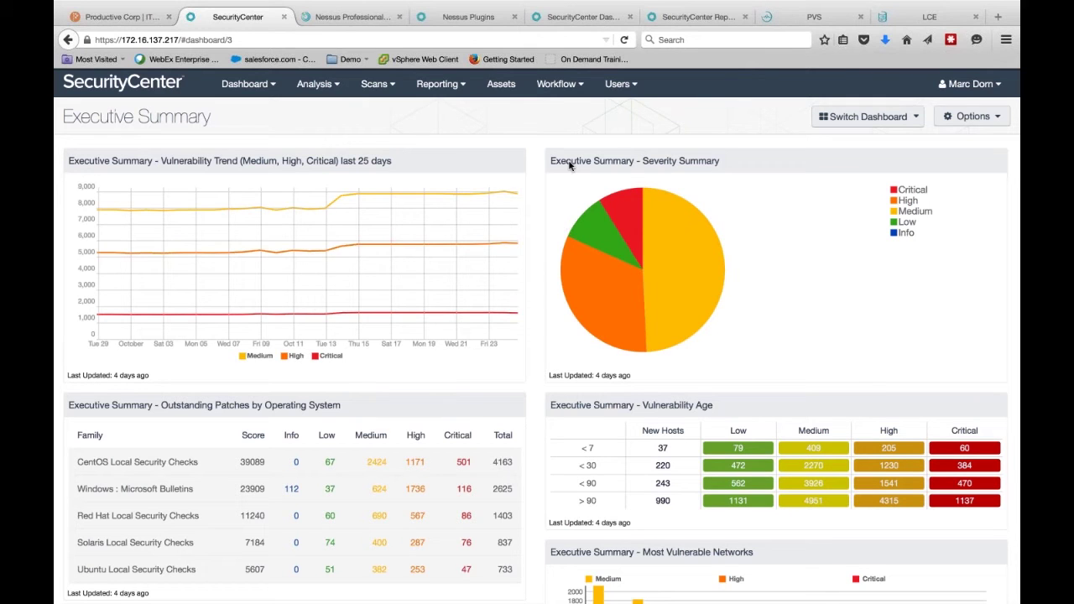
# Bring up the Nessus Professional policy template library tab.
pyautogui.click(342, 18)
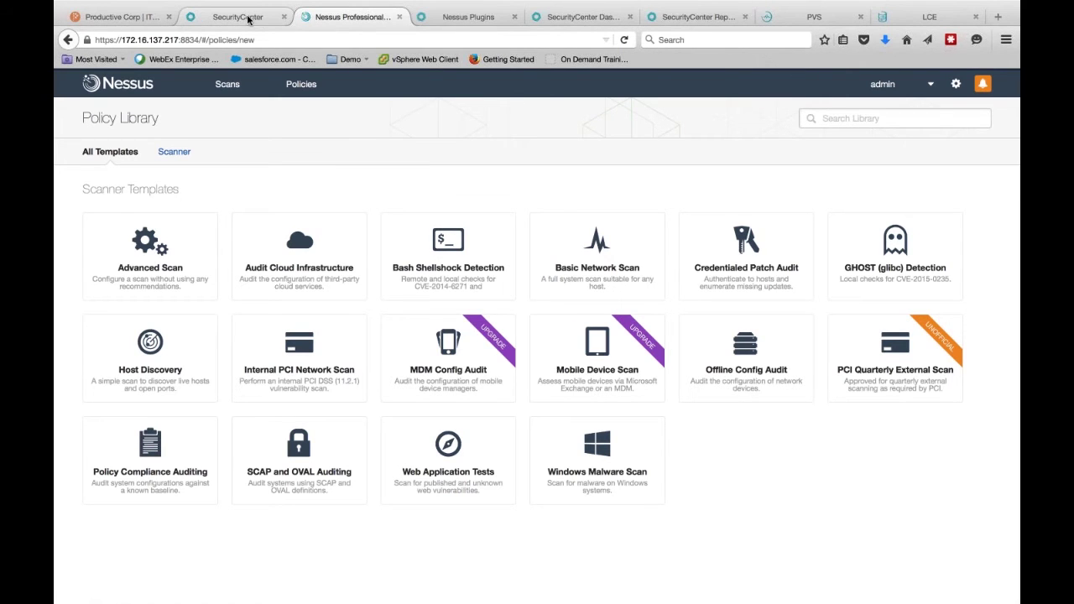
# Go back to the SecurityCenter tab showing the Executive Summary dashboard.
pyautogui.click(248, 18)
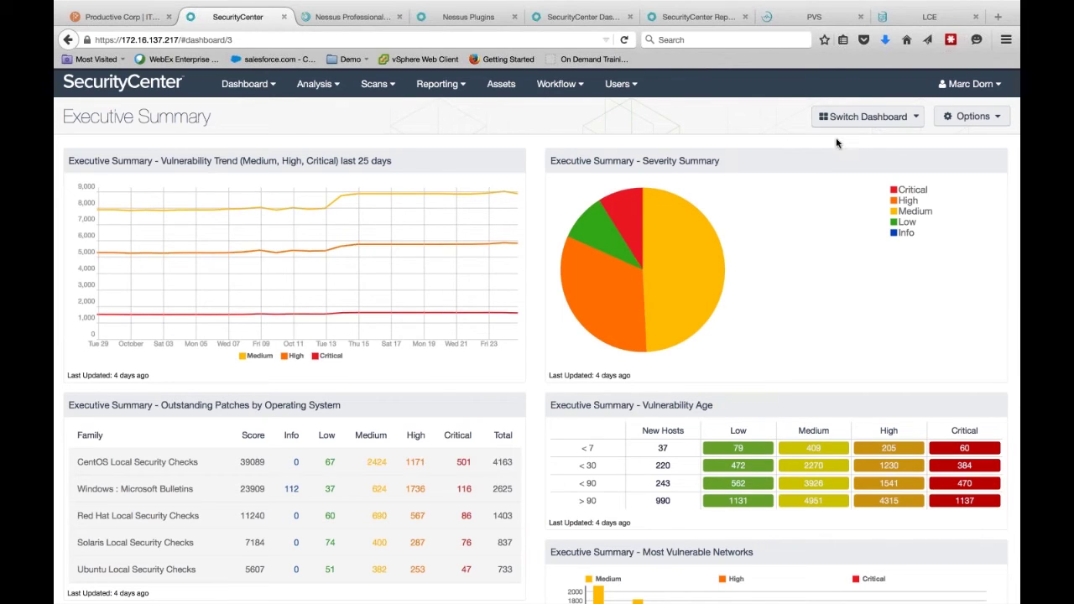
# Pick PCI Status from the Switch Dashboard list to show requirements 1–12 pass/fail percentages.
pyautogui.click(915, 119)
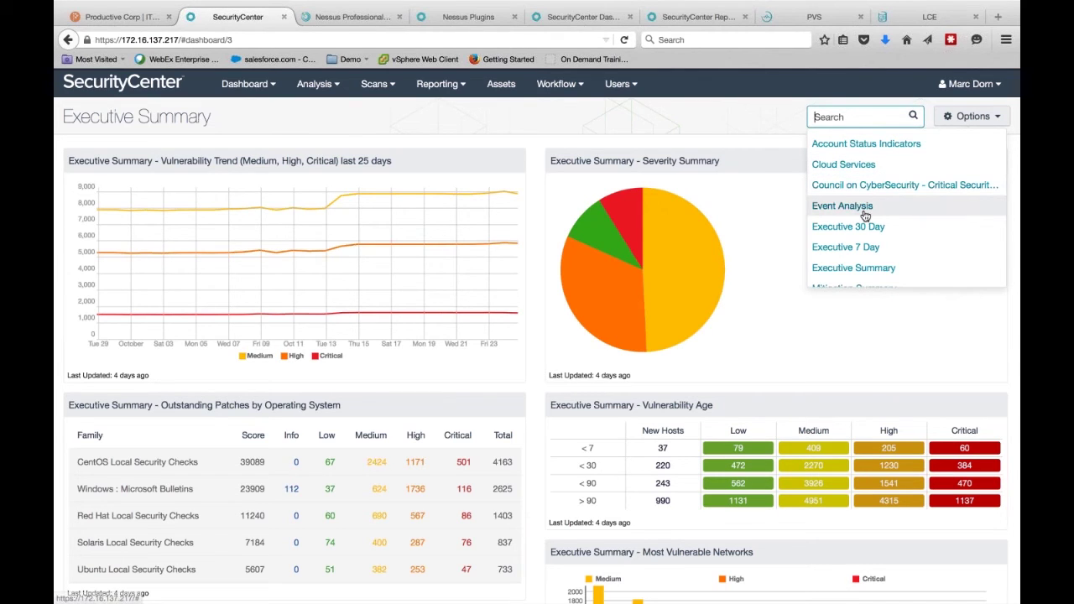
pyautogui.scroll(-1, 865, 215)
pyautogui.scroll(-2, 865, 216)
pyautogui.scroll(-1, 865, 215)
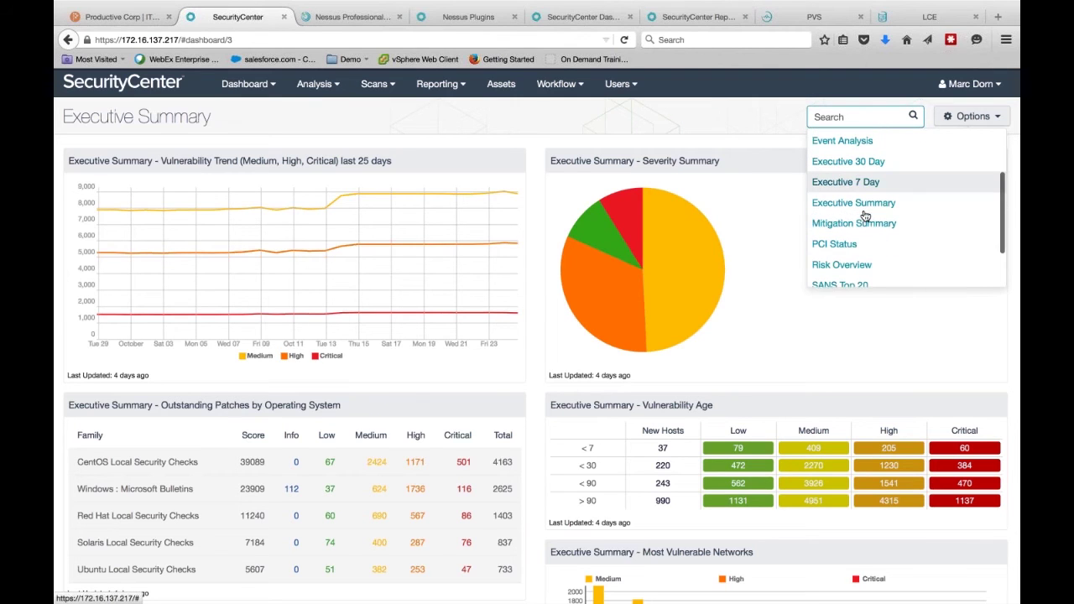
pyautogui.scroll(-1, 865, 215)
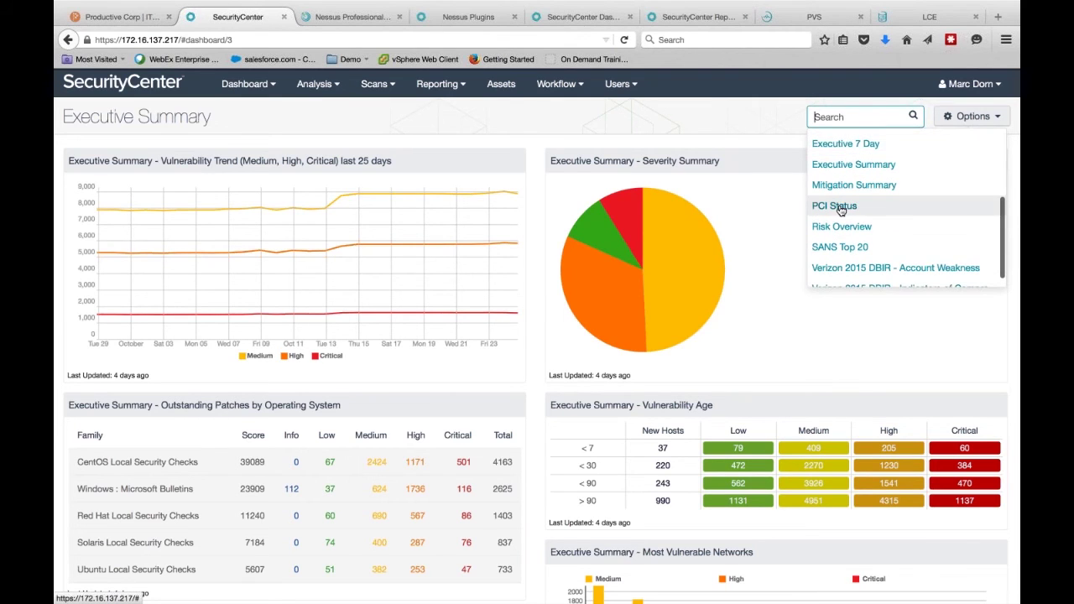
pyautogui.click(844, 209)
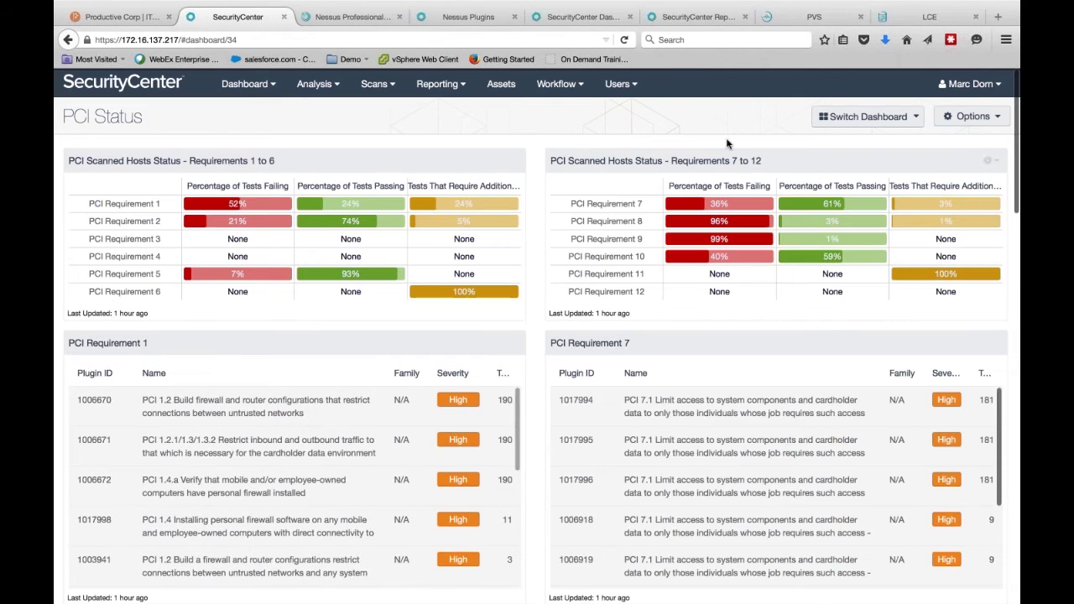
# Pick Risk Overview from the Switch Dashboard list to show risk by asset group.
pyautogui.click(916, 119)
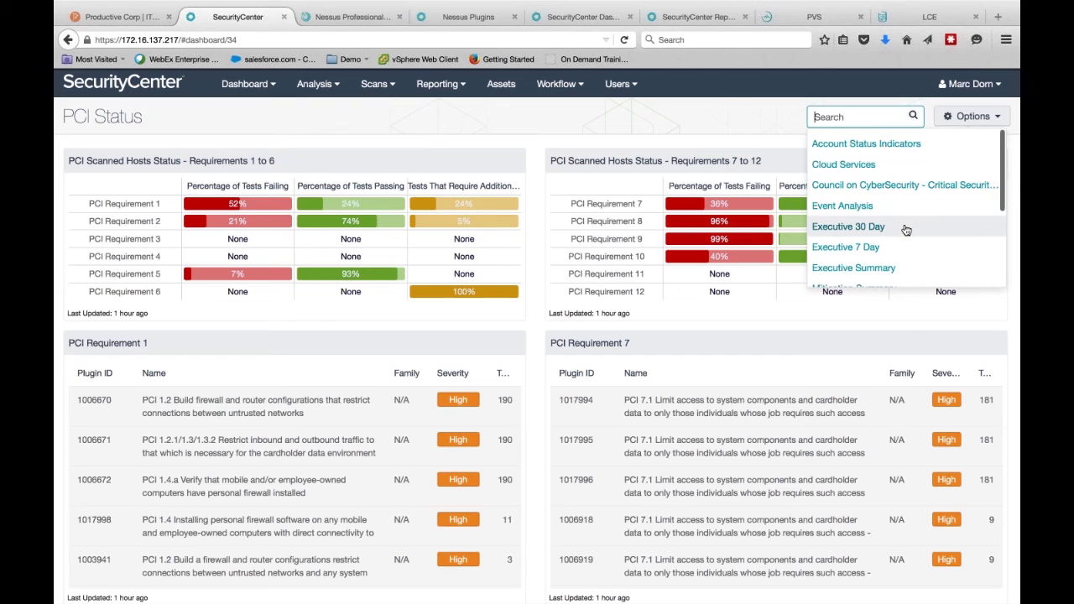
pyautogui.scroll(-1, 902, 229)
pyautogui.scroll(-2, 894, 230)
pyautogui.scroll(-1, 886, 228)
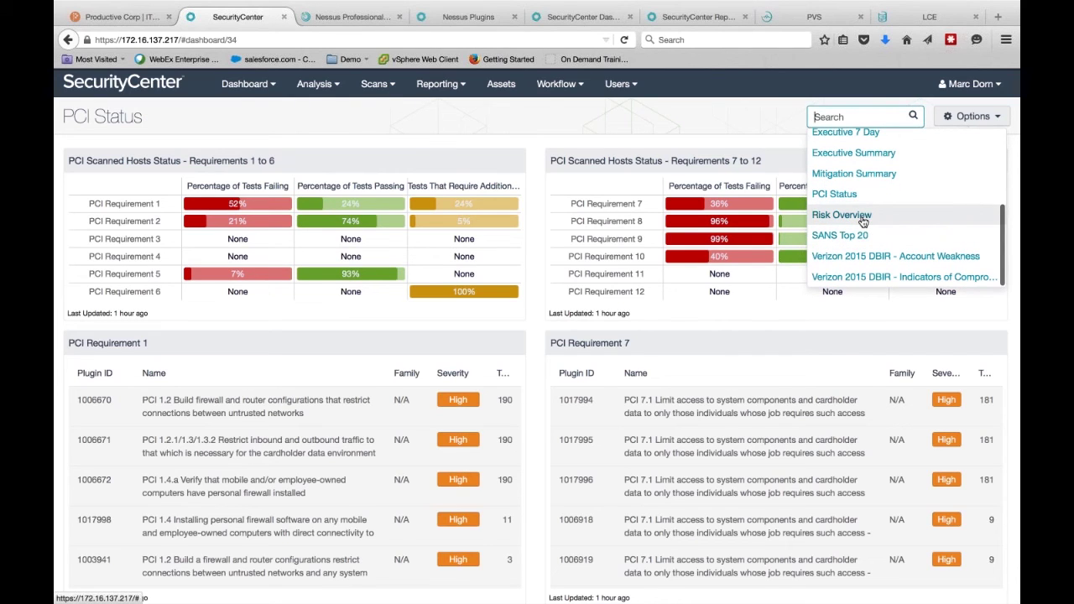
pyautogui.click(862, 219)
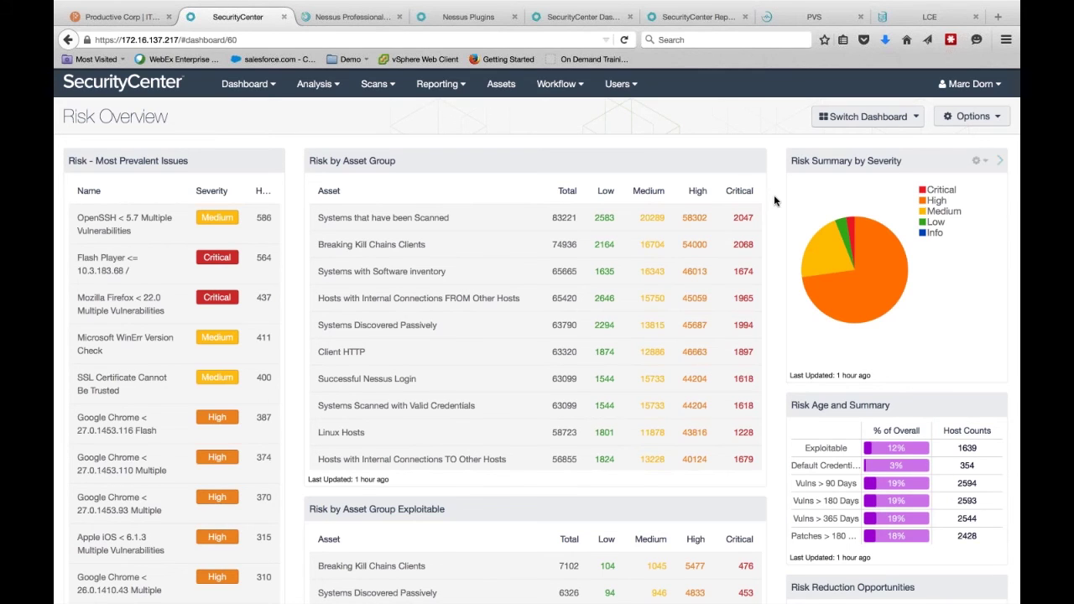
# Open the Switch Dashboard list over the Risk Overview page.
pyautogui.click(906, 117)
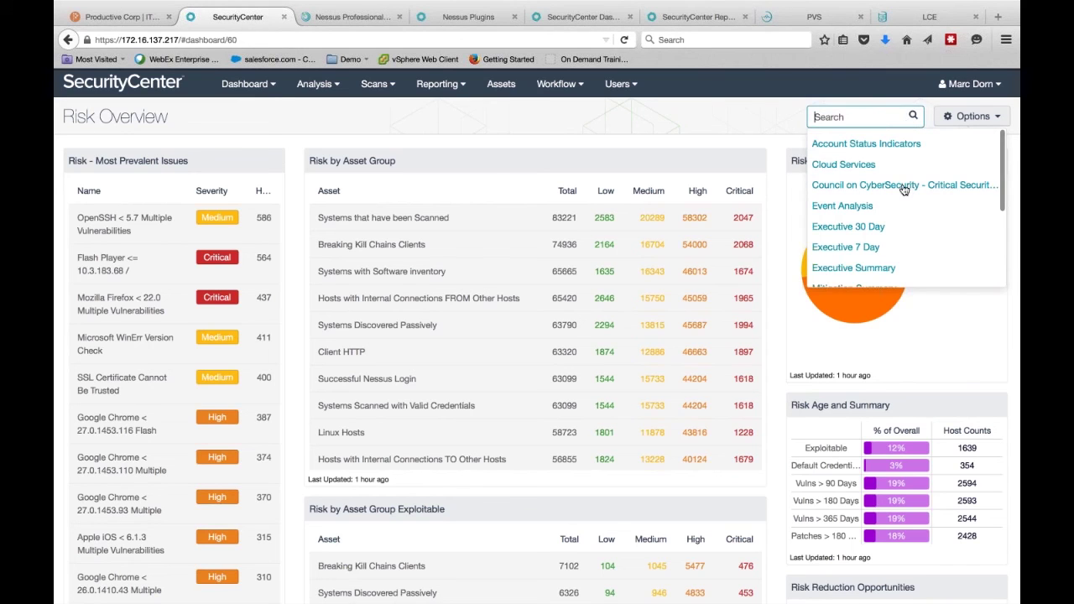